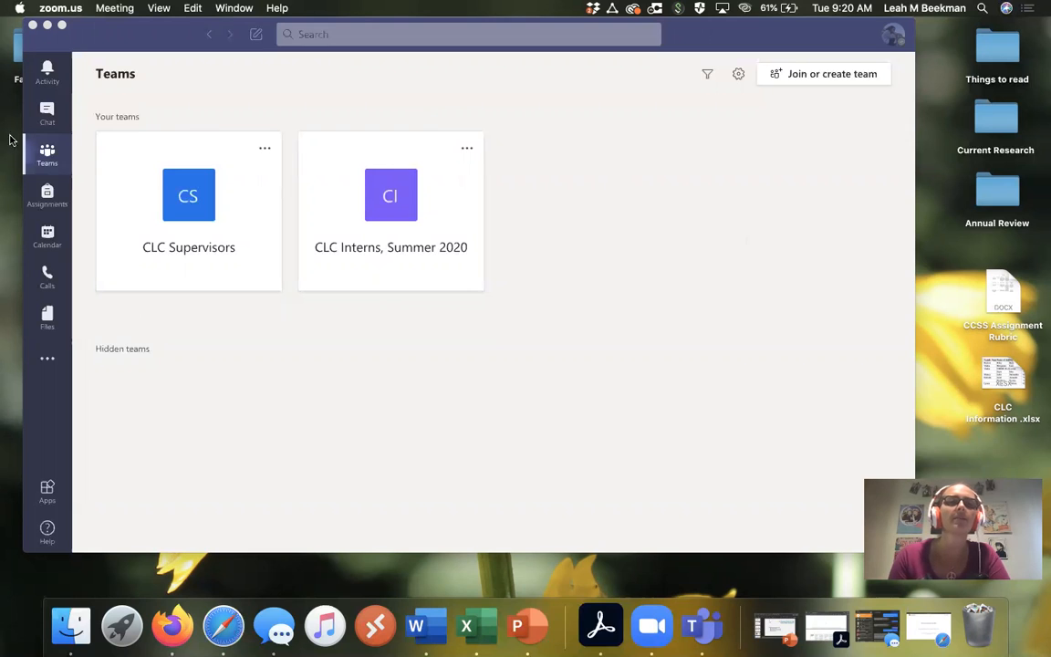
- Create a private team named "Friday Clients" without a description and skip adding members
click(49, 155)
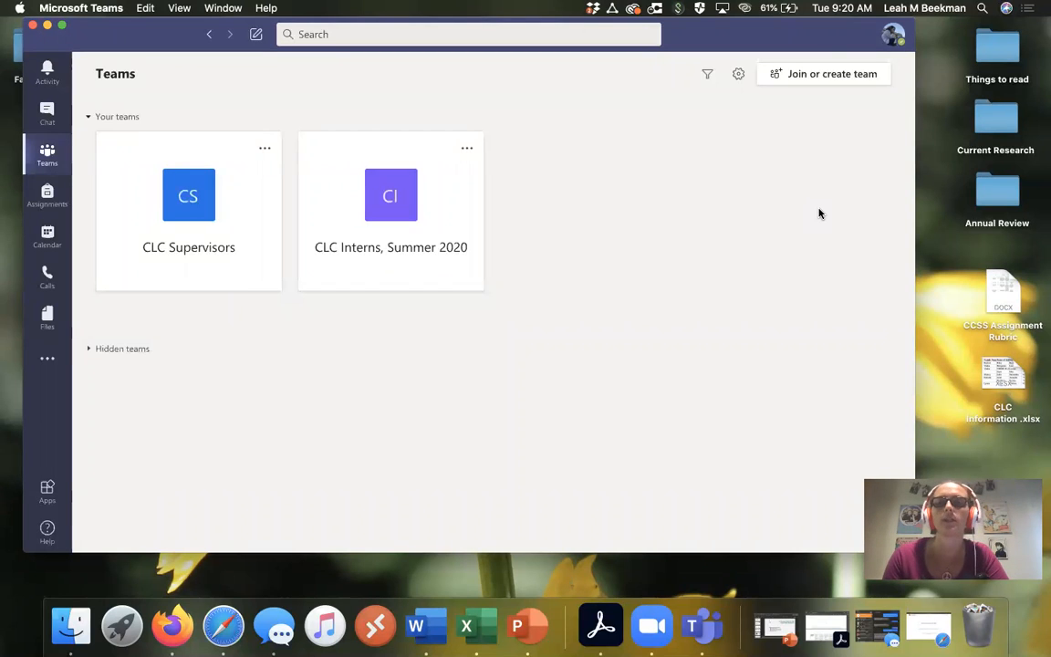
click(838, 80)
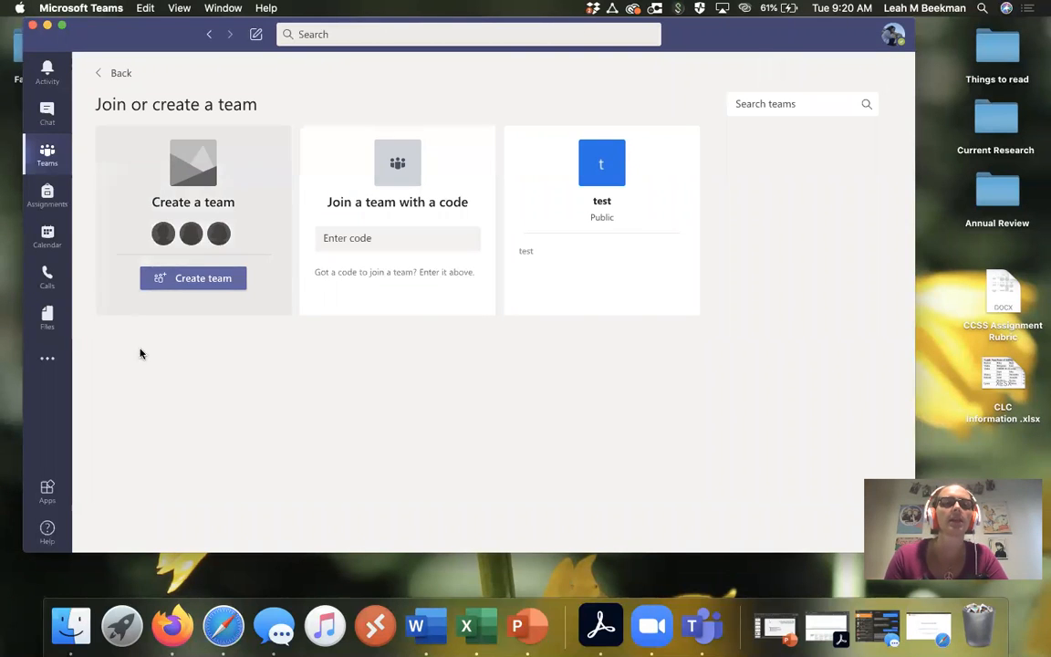
click(183, 281)
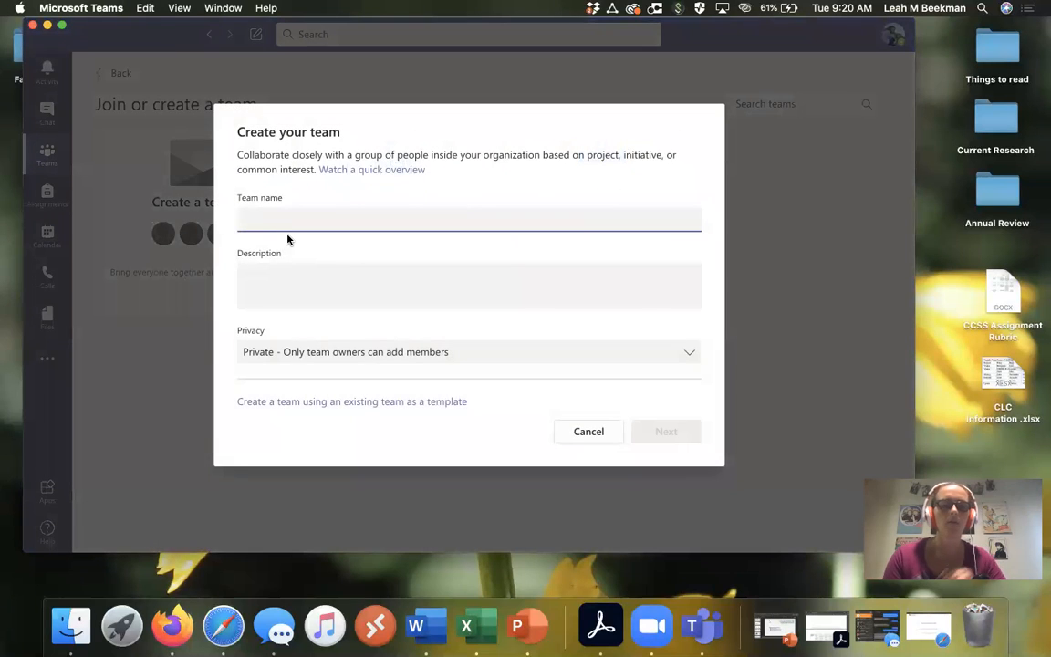
key(Tab)
text(Bu)
key(BackSpace)
key(BackSpace)
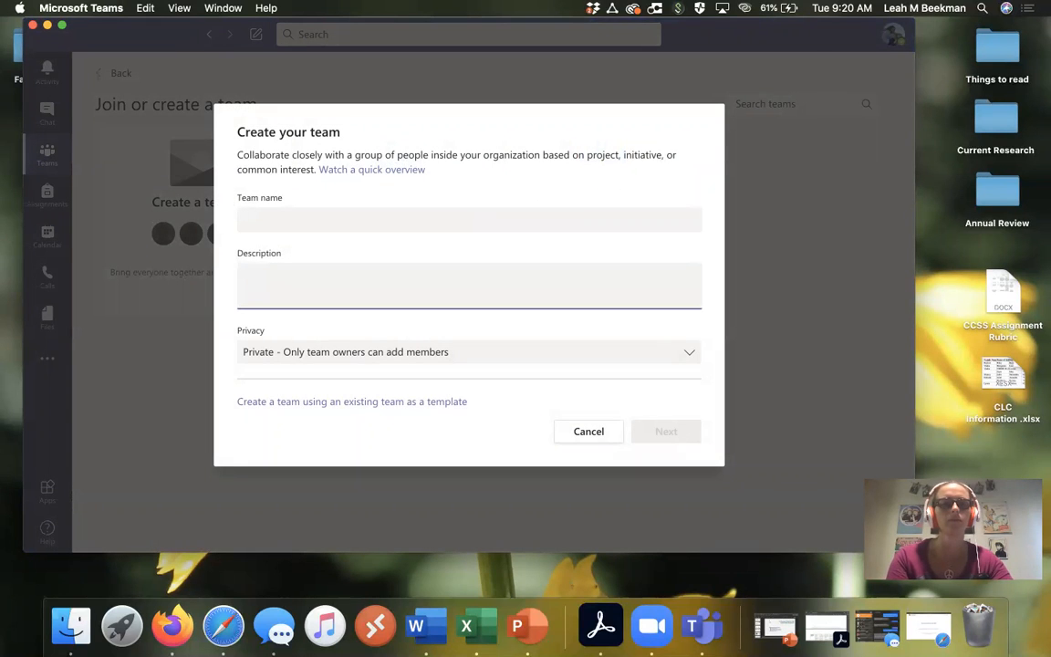
click(277, 216)
text(Friday Clients)
click(294, 281)
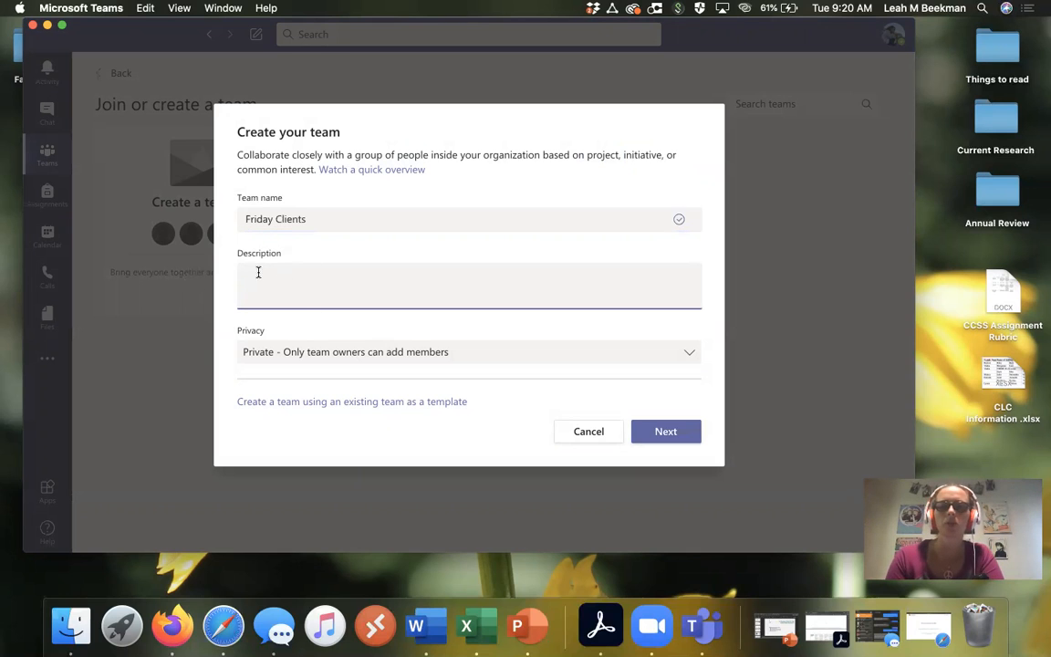
click(667, 434)
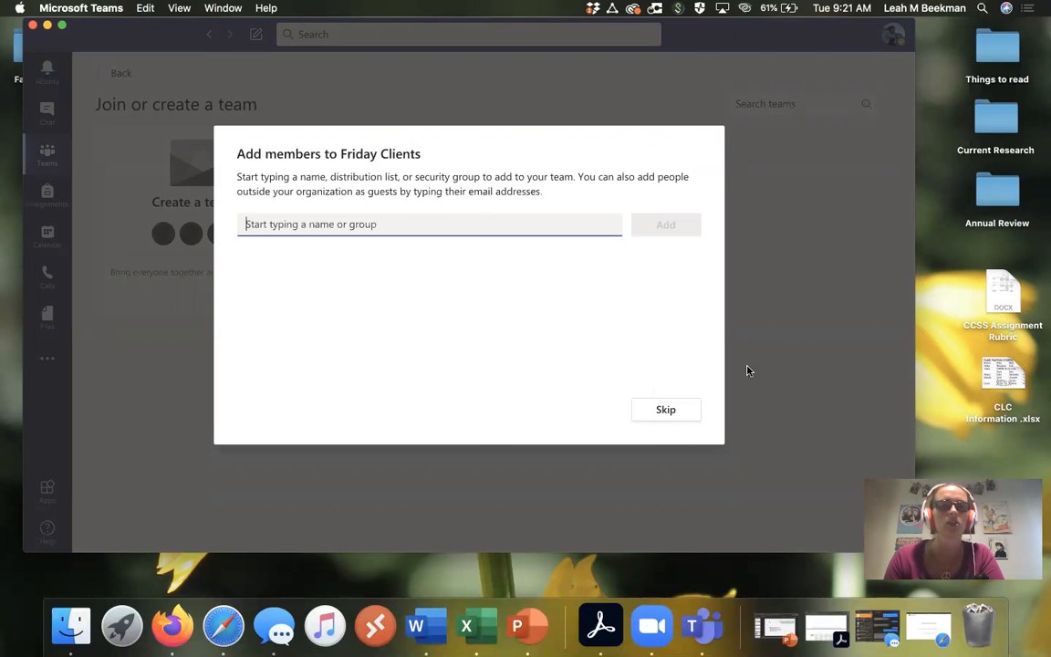
click(664, 411)
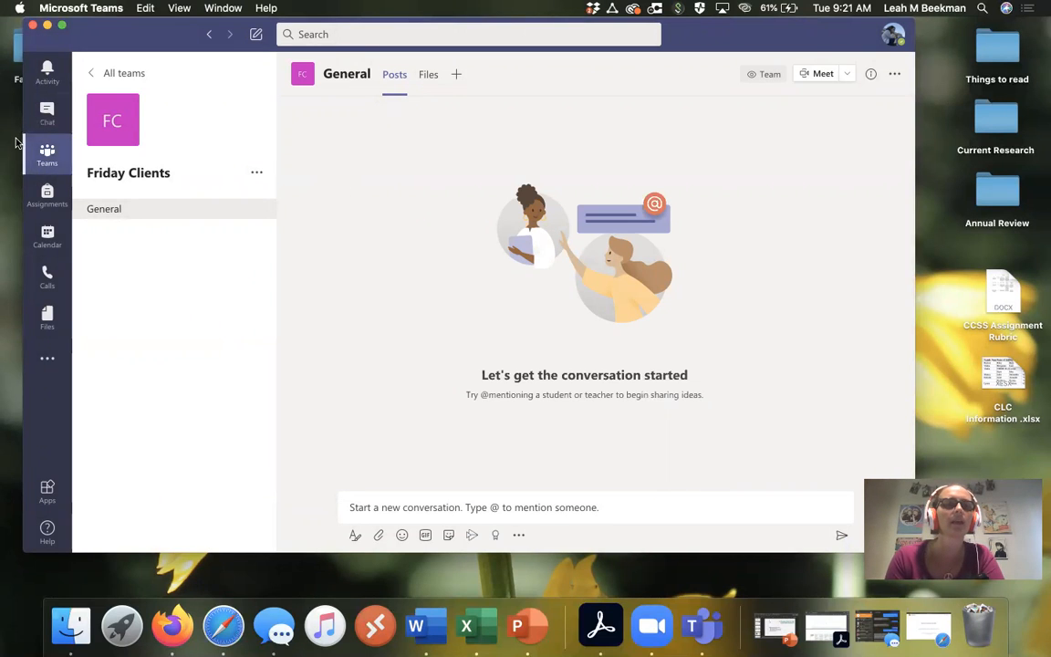
- Reopen the Friday Clients team from the teams overview and add a standard channel named "Client A 9am"
click(44, 158)
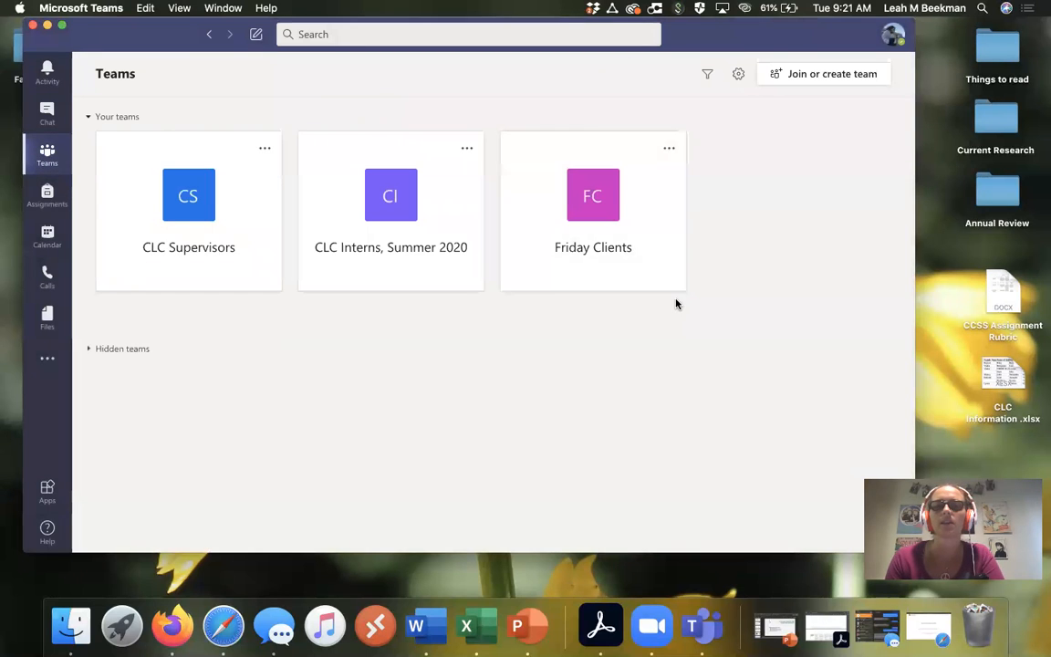
click(662, 230)
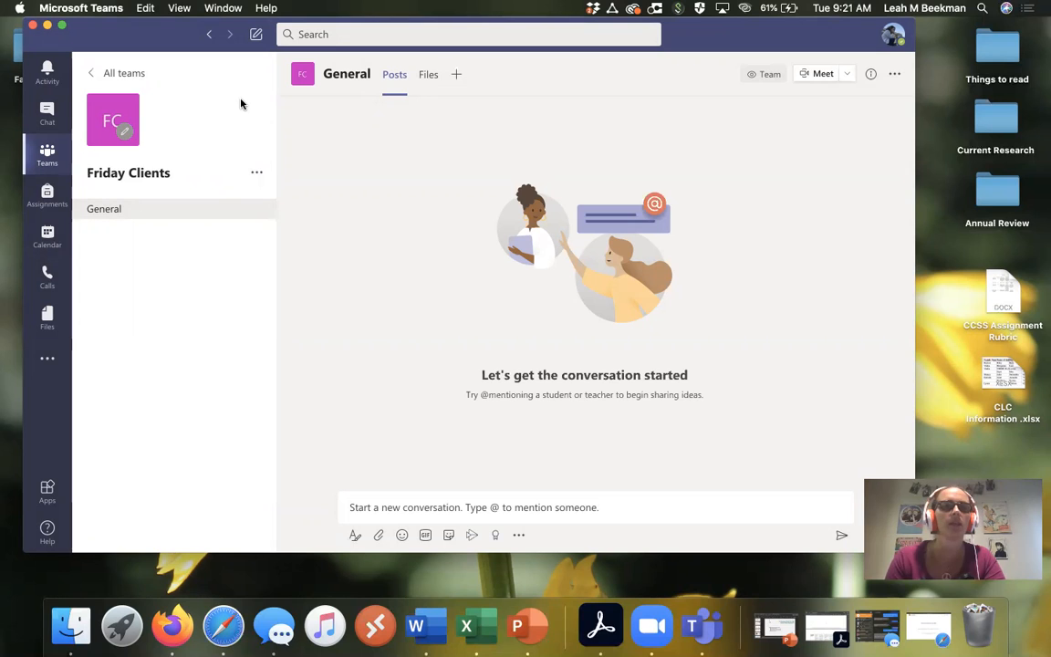
click(256, 177)
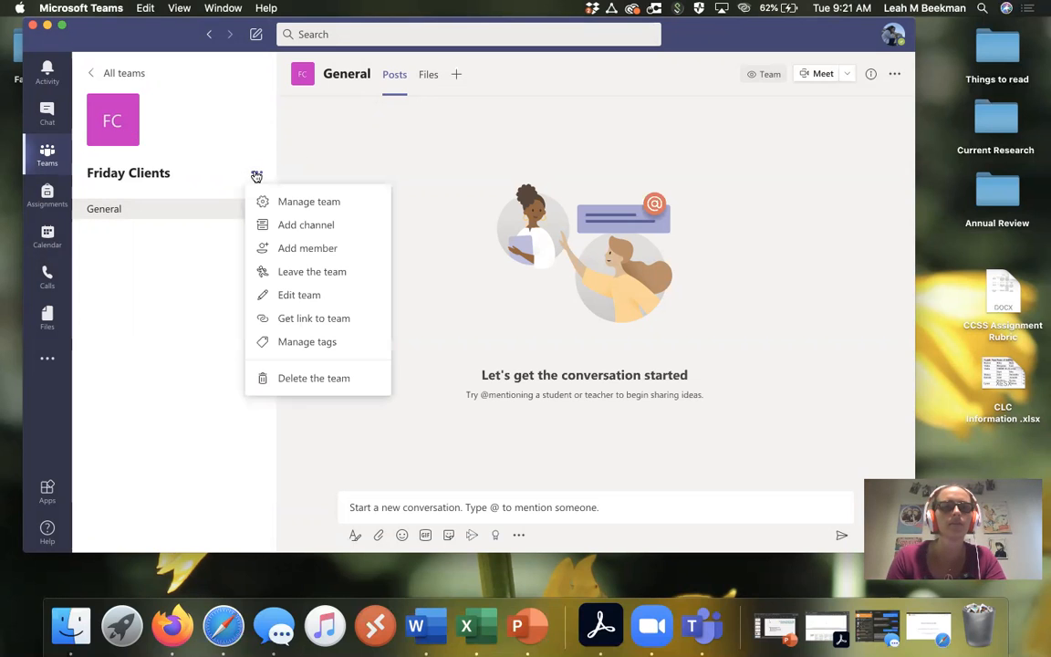
click(310, 228)
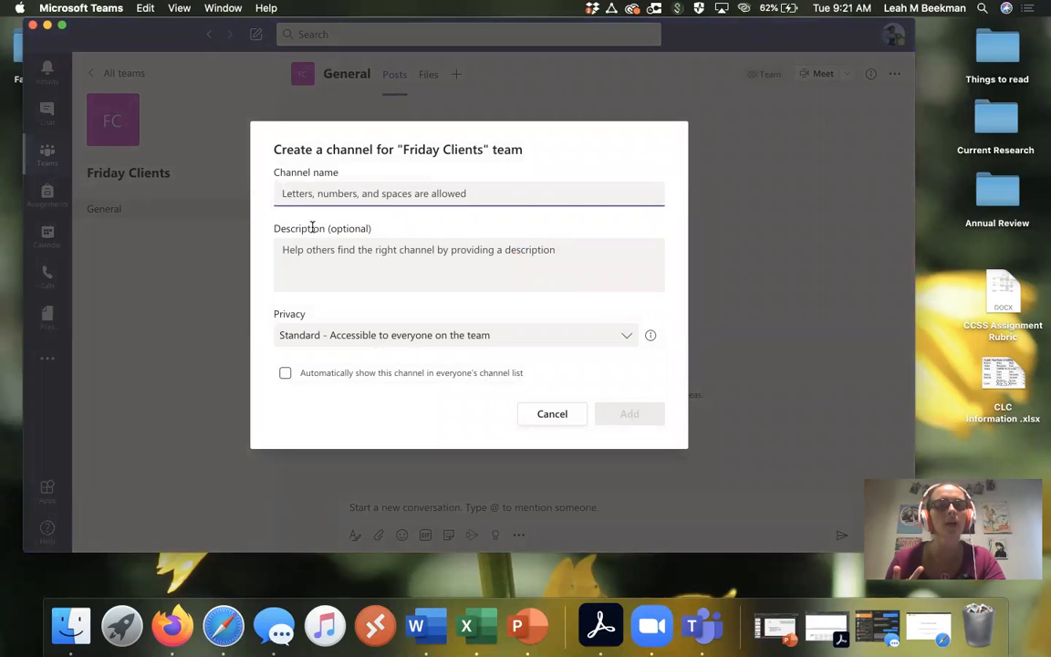
text(Client)
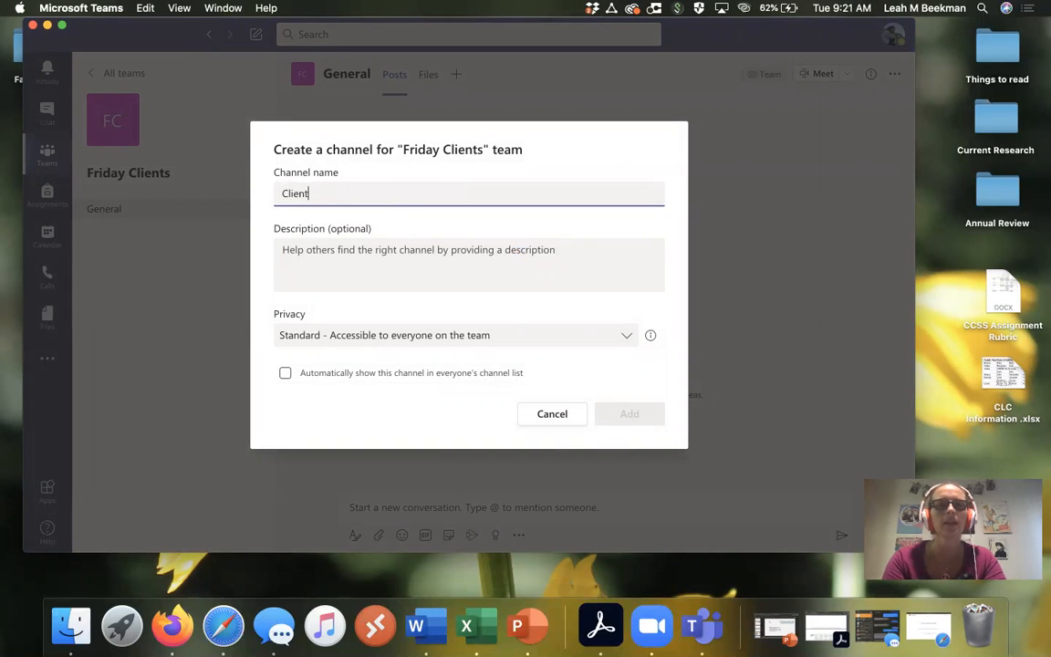
text( A 9am)
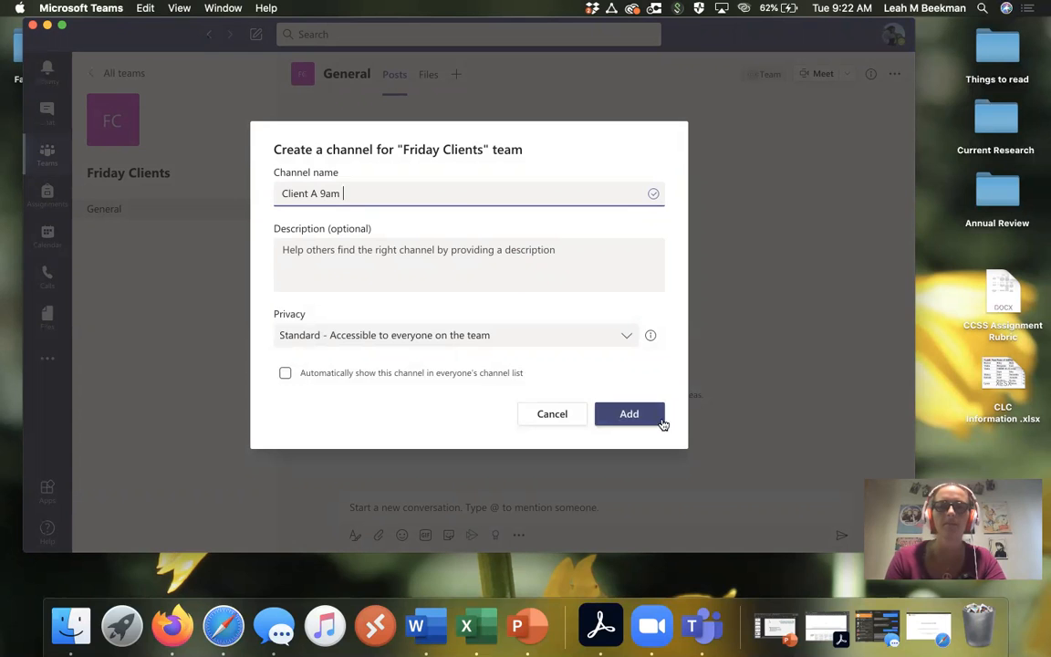
click(629, 415)
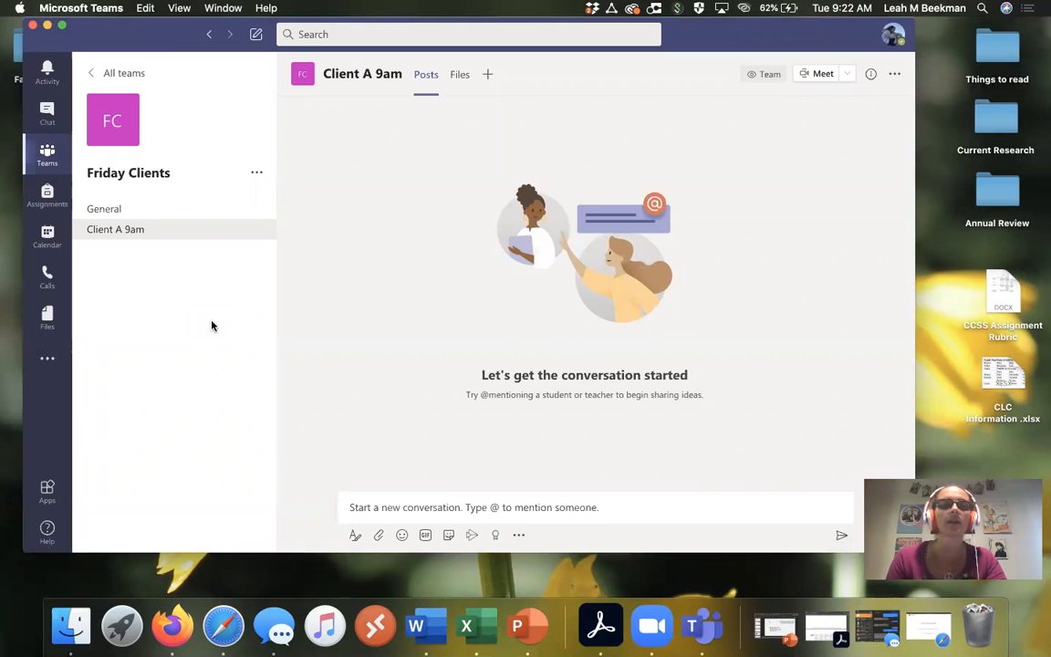
- Add a second standard channel named "Client B 9am" to the Friday Clients team
click(258, 176)
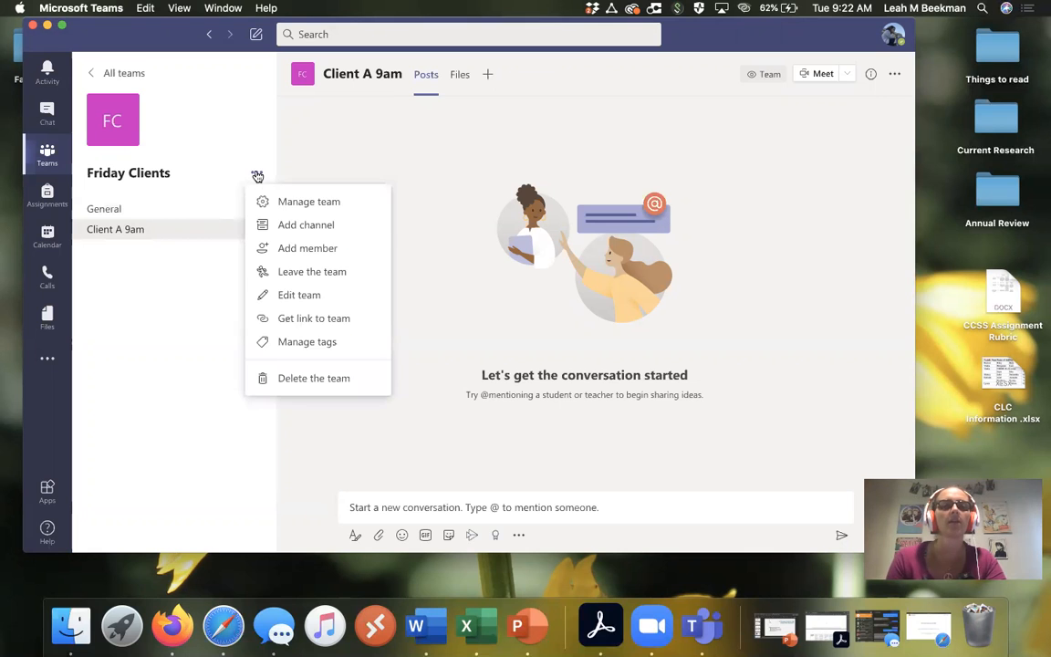
click(301, 226)
text(Client B 9am)
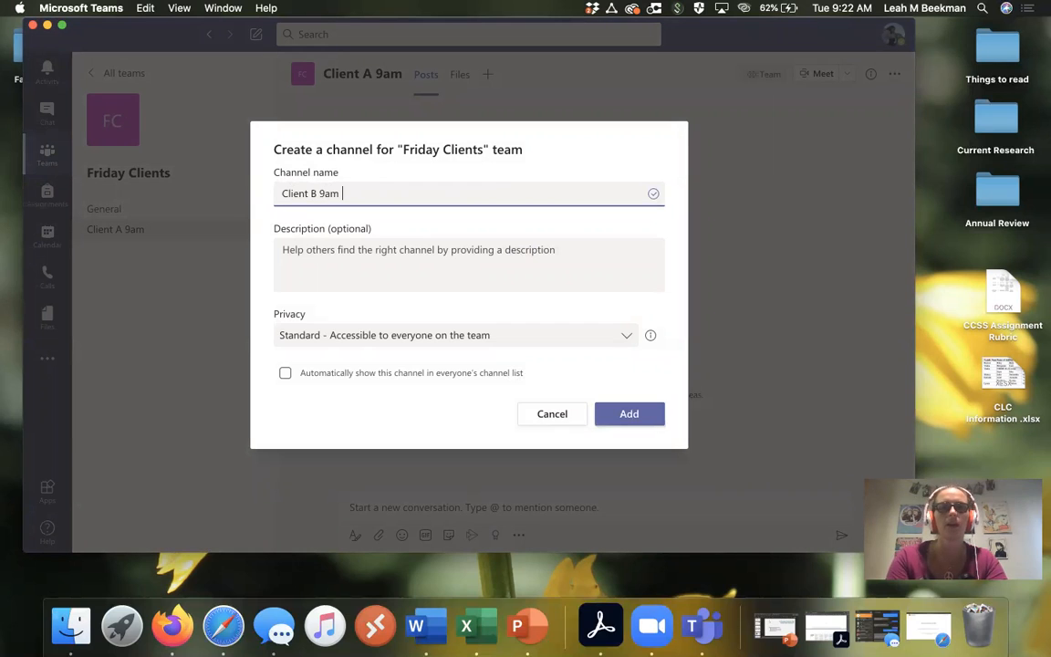
click(621, 413)
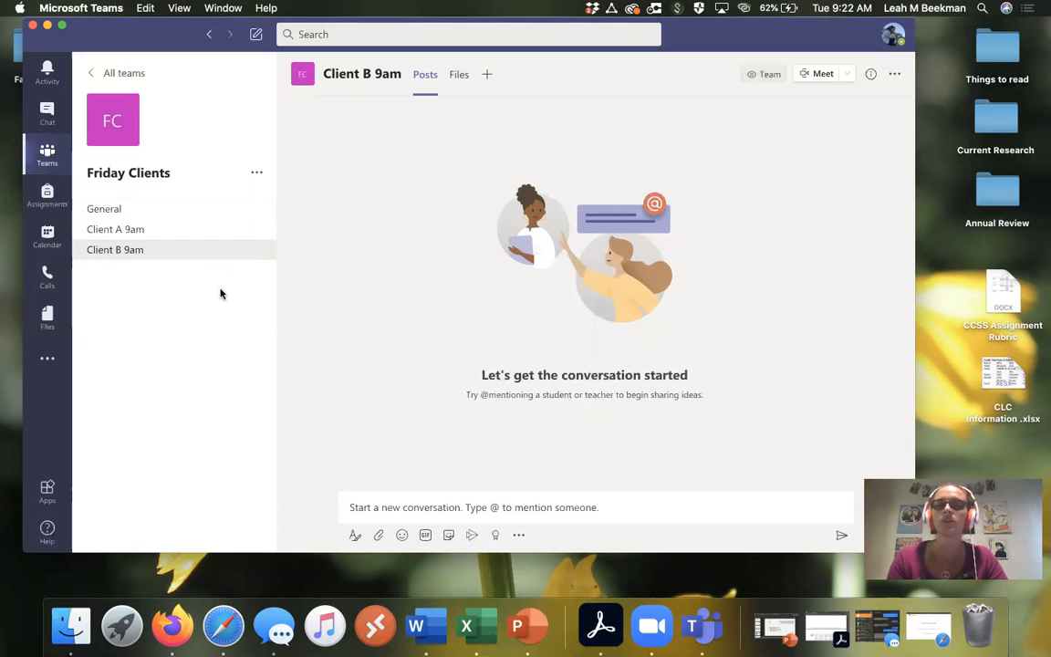
- Start and join a meeting in the Client A 9am channel with the camera off, and minimize its window
click(114, 233)
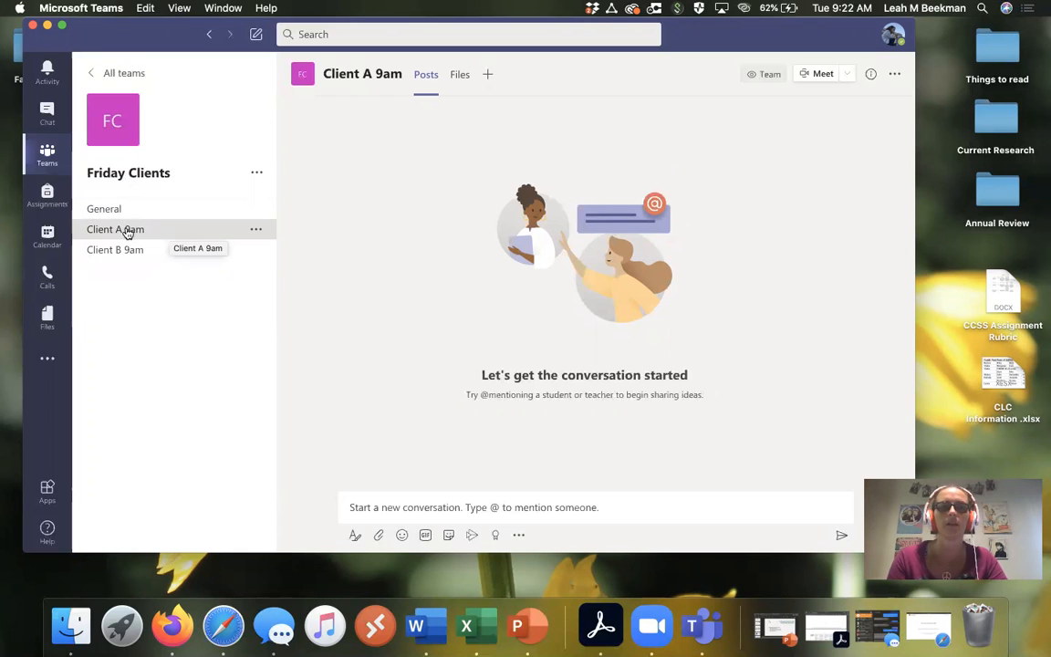
click(809, 73)
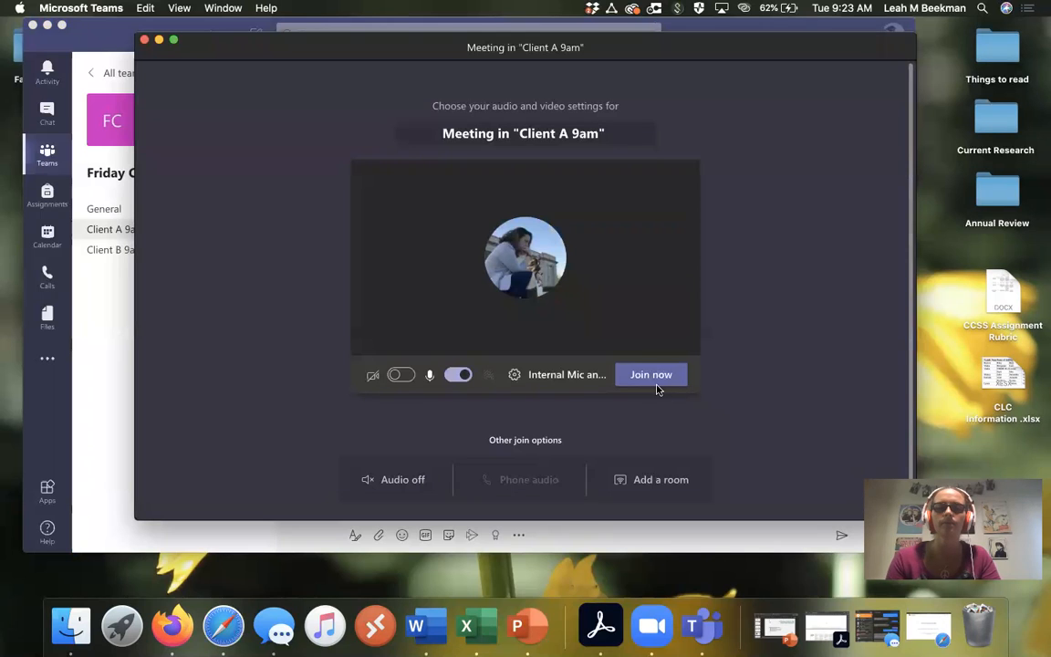
click(642, 378)
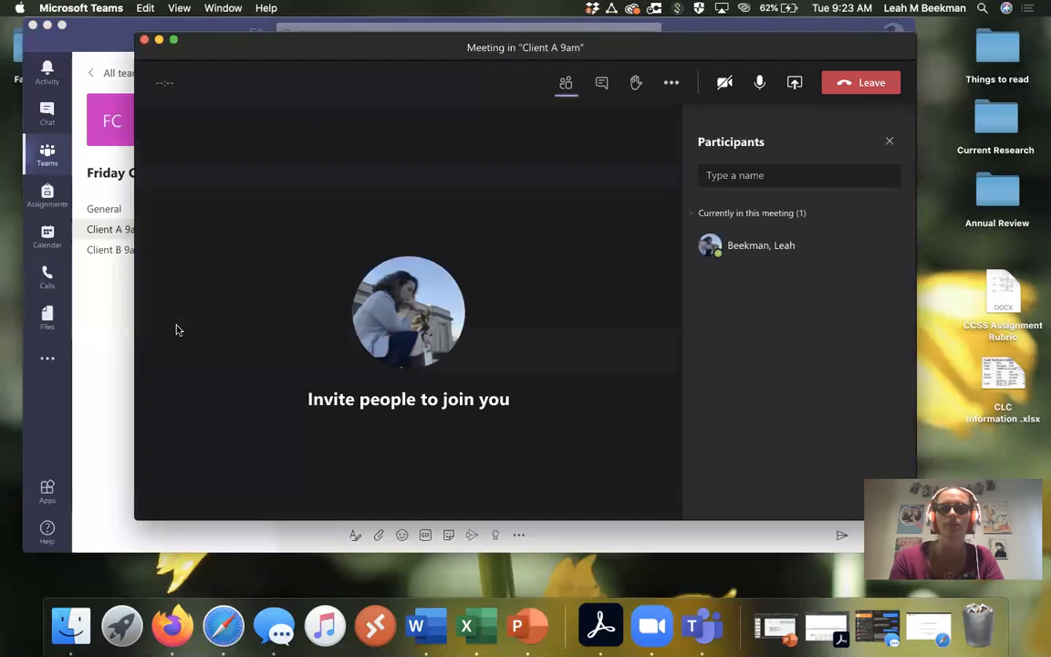
click(159, 41)
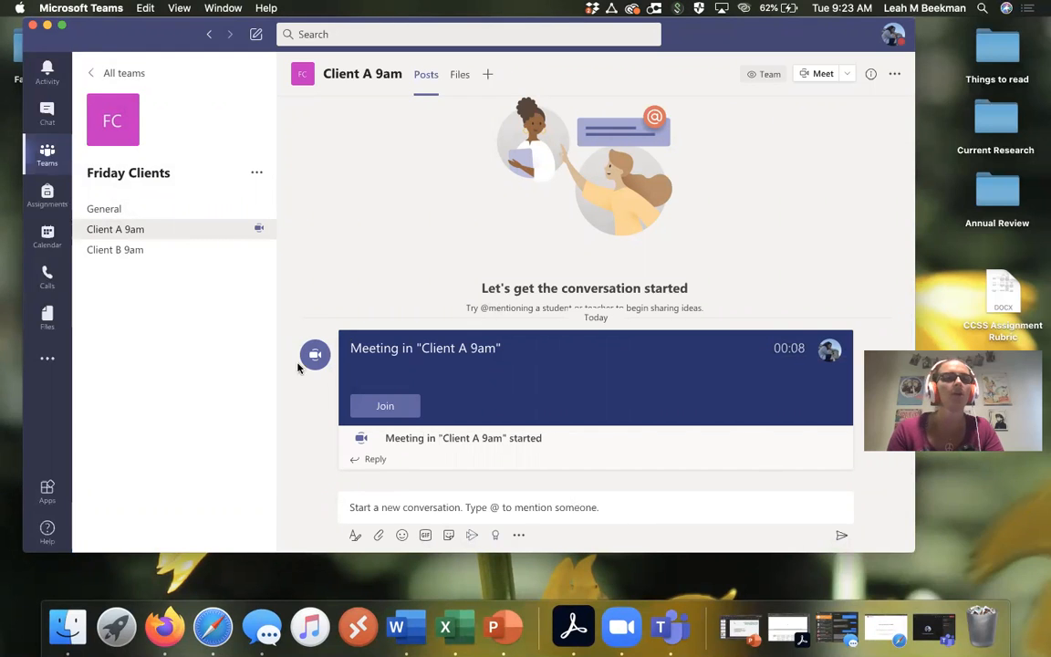
- Start and join a meeting in the Client B 9am channel, and minimize its window
click(127, 250)
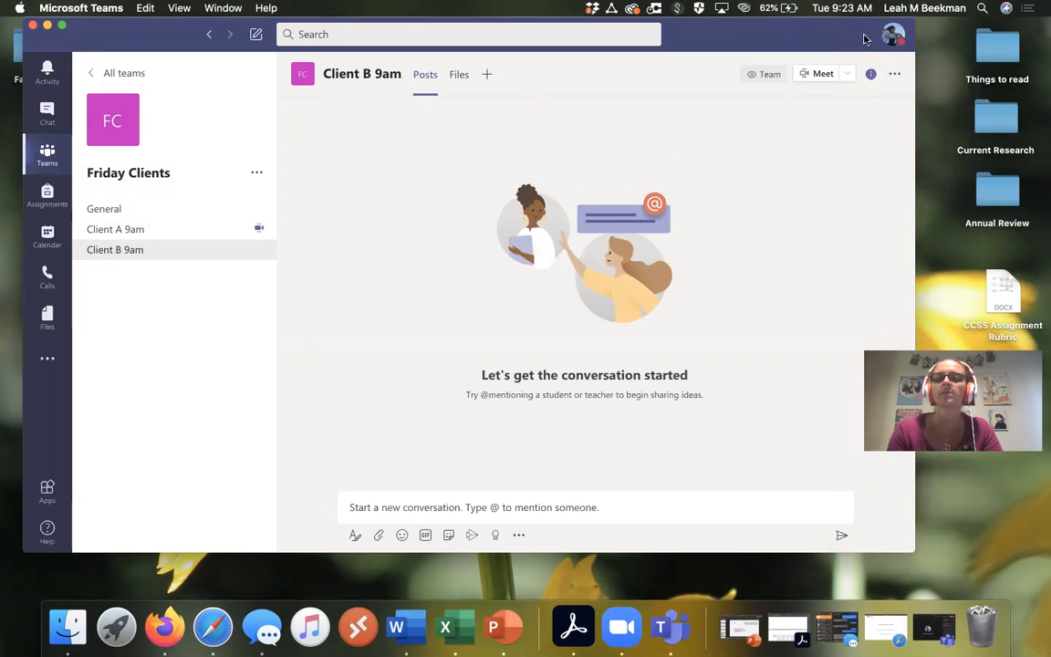
click(818, 75)
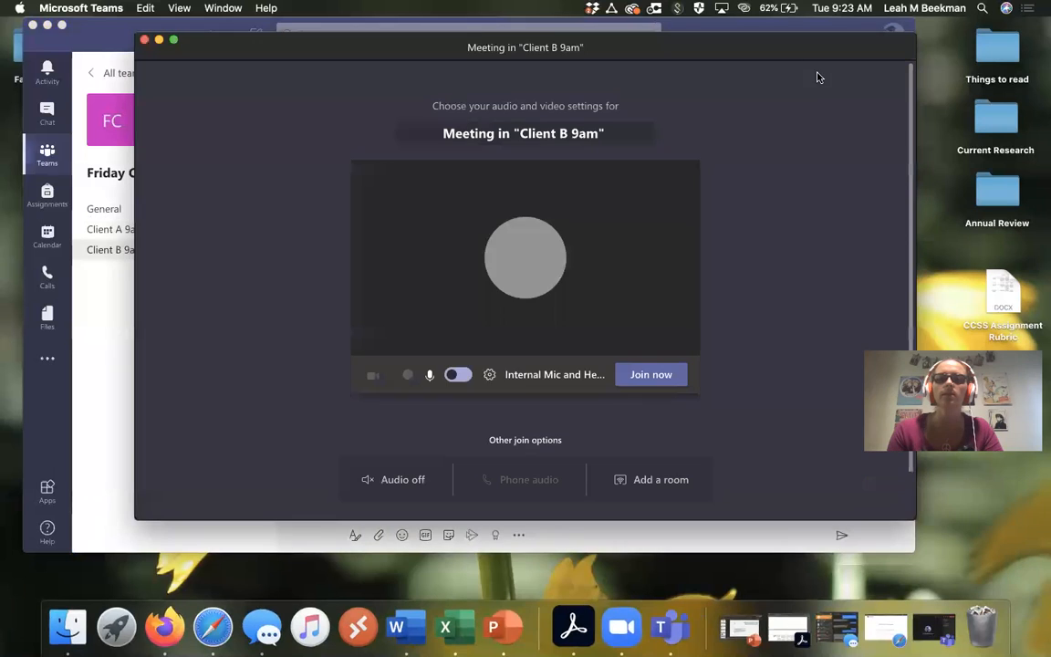
click(649, 378)
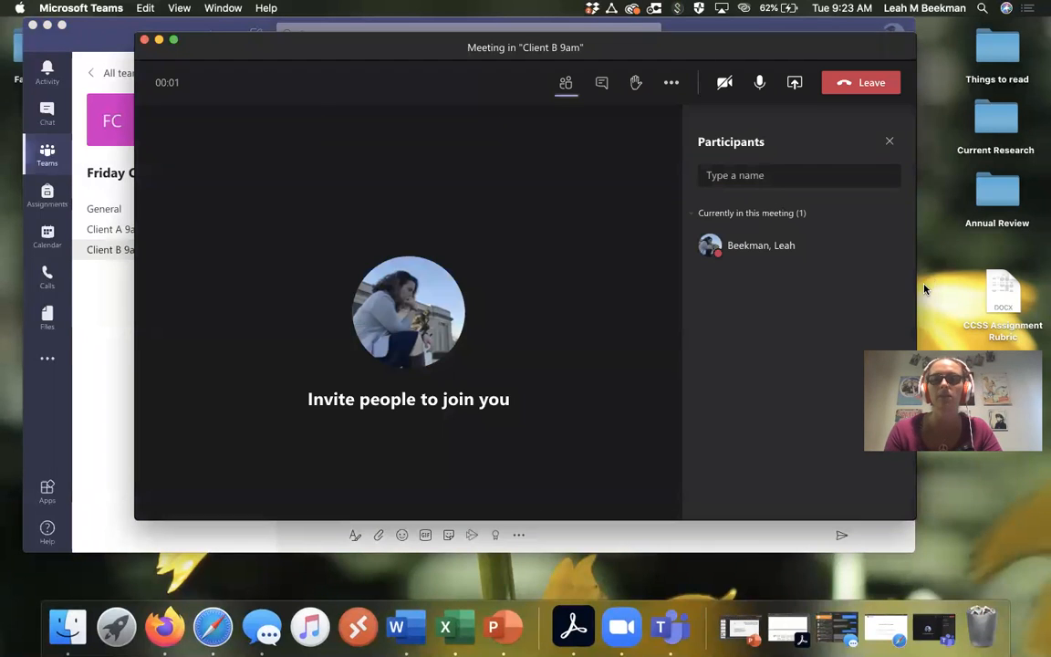
click(158, 40)
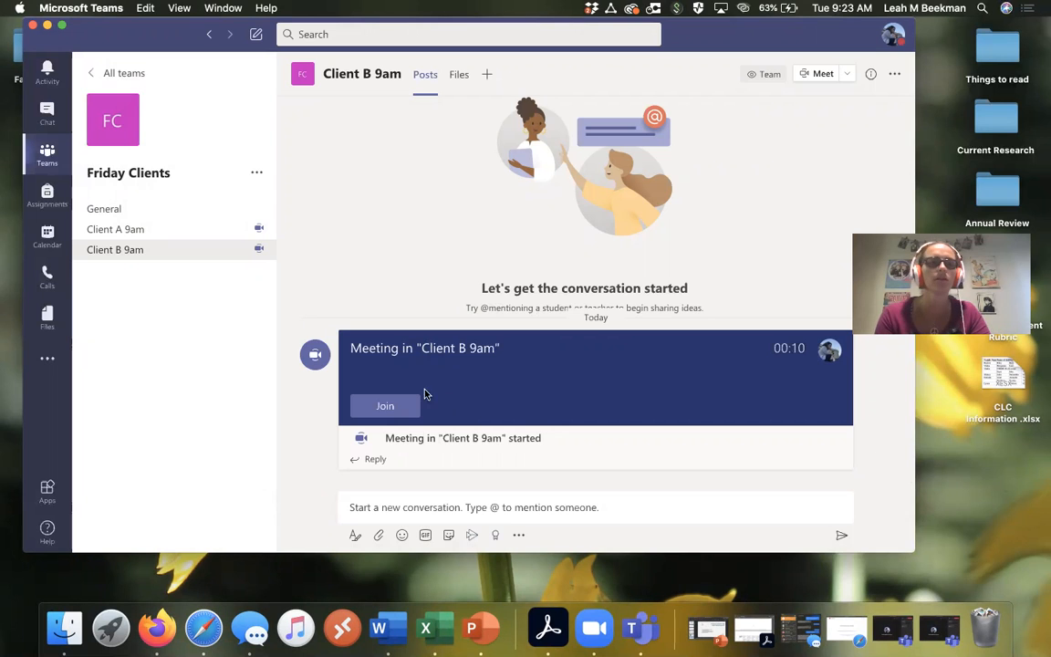
- Return to the ongoing Client A 9am meeting, resume it, and bring the team's channel view back to the front
click(134, 229)
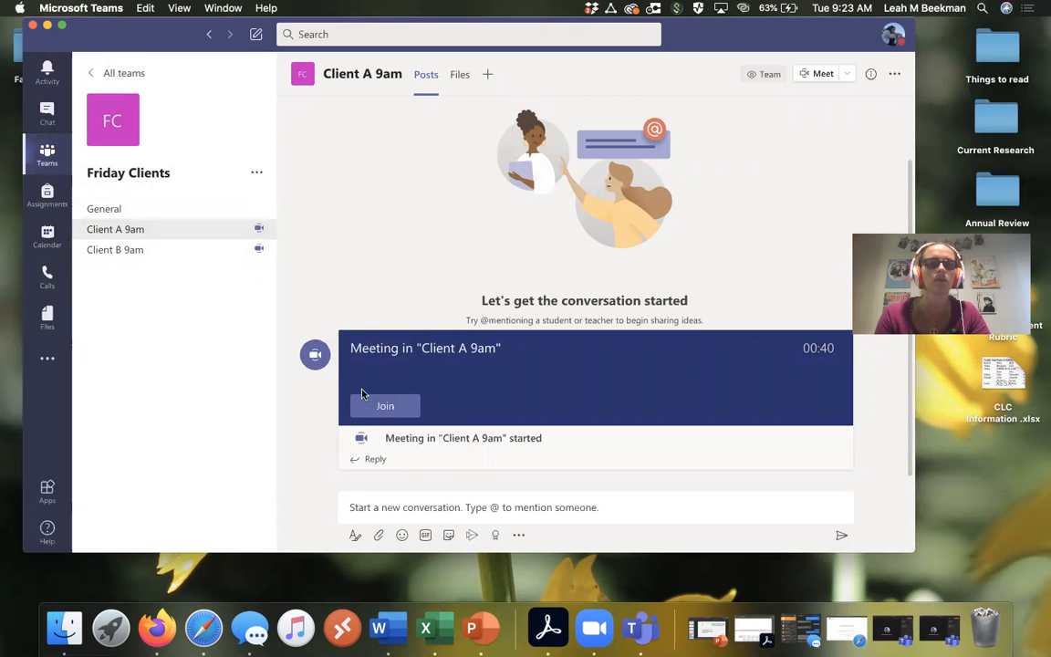
click(391, 412)
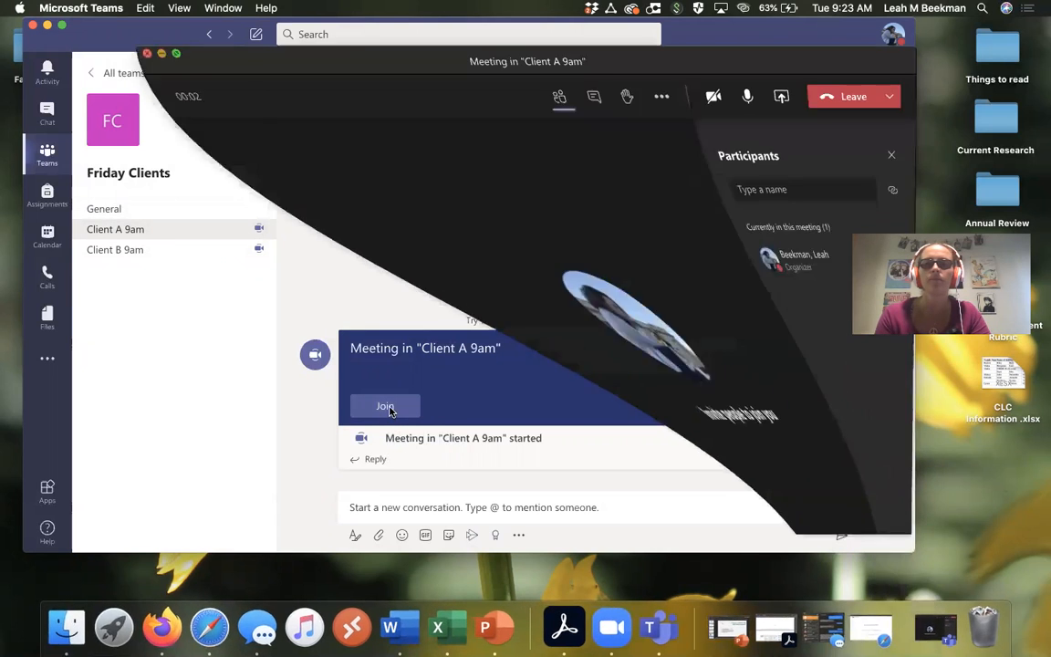
click(595, 84)
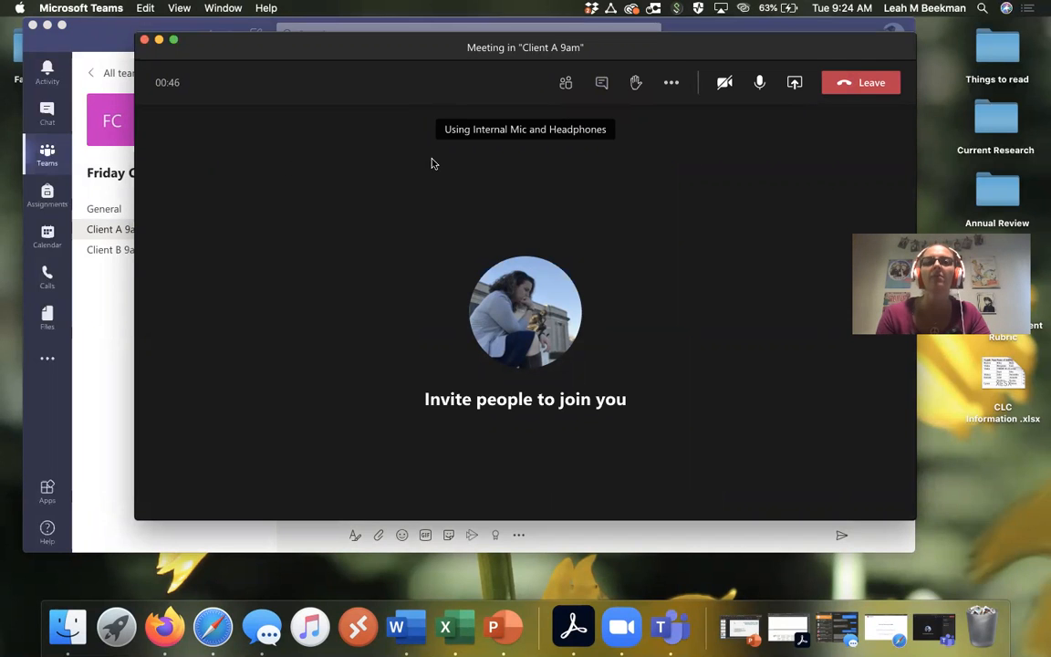
click(84, 281)
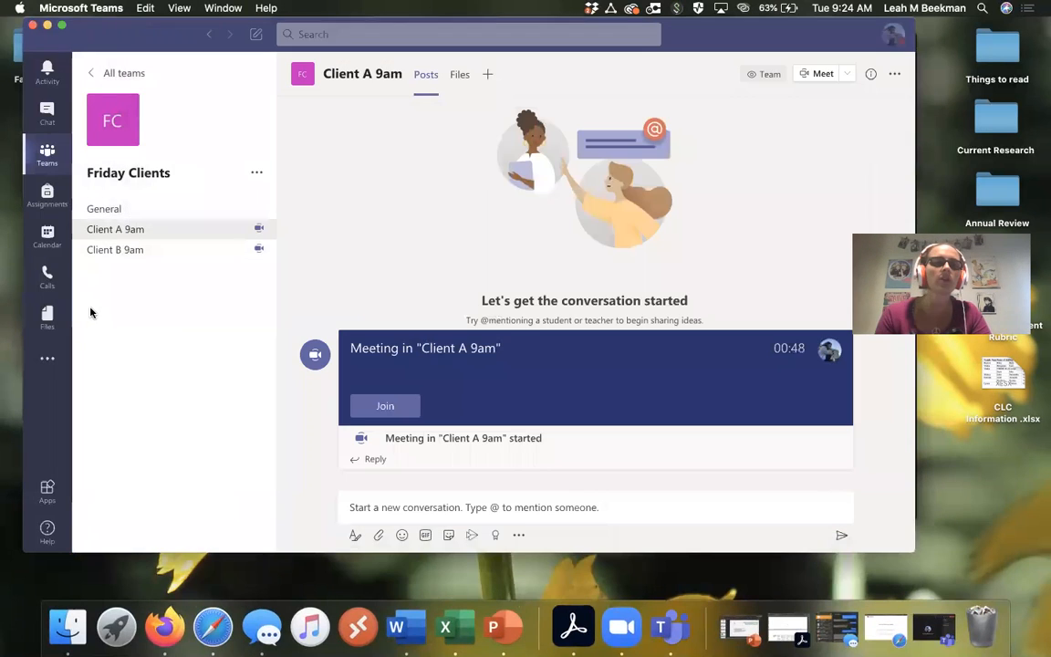
- Post the message "Need help!" in the Client B 9am channel
click(121, 249)
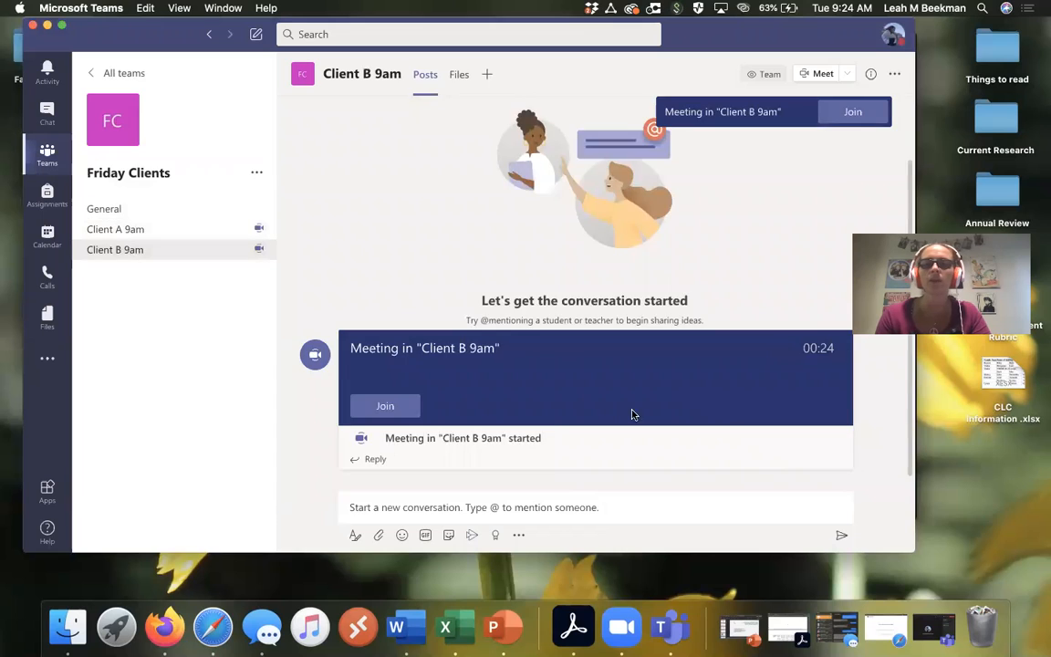
click(448, 507)
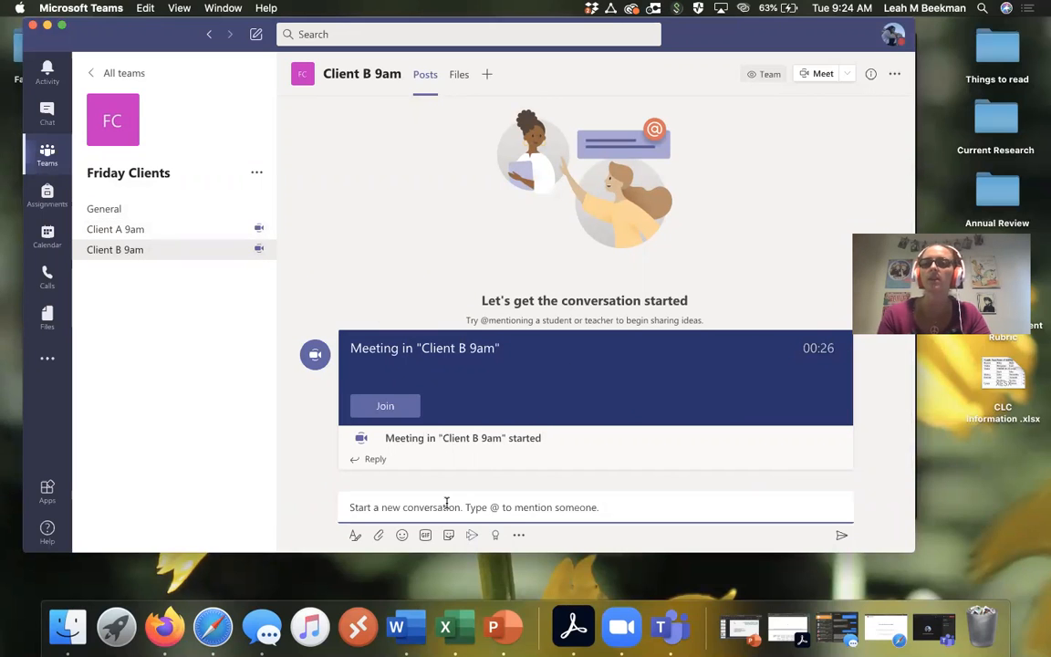
text(Need)
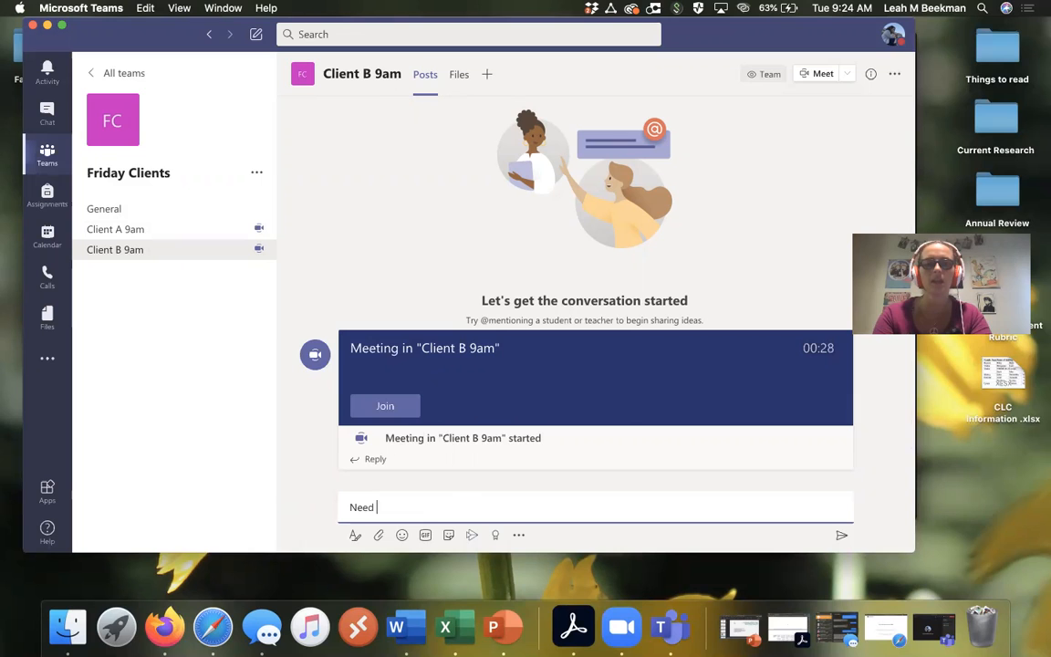
text( help!)
key(Return)
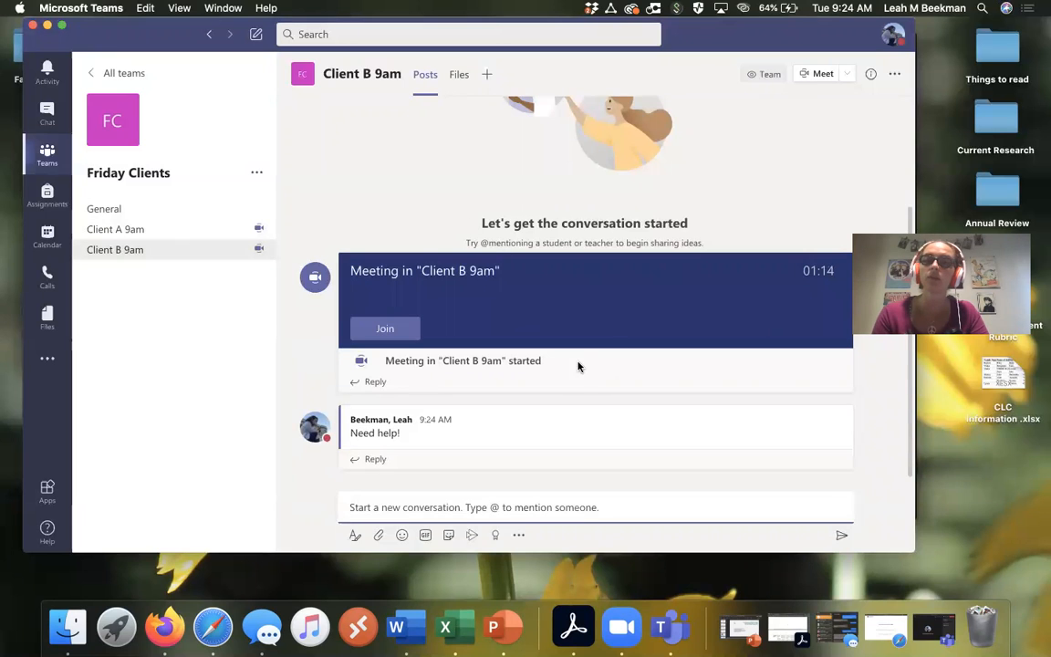
- Reopen and leave the ongoing Client B 9am and Client A 9am meetings, and open the team's General channel
click(383, 328)
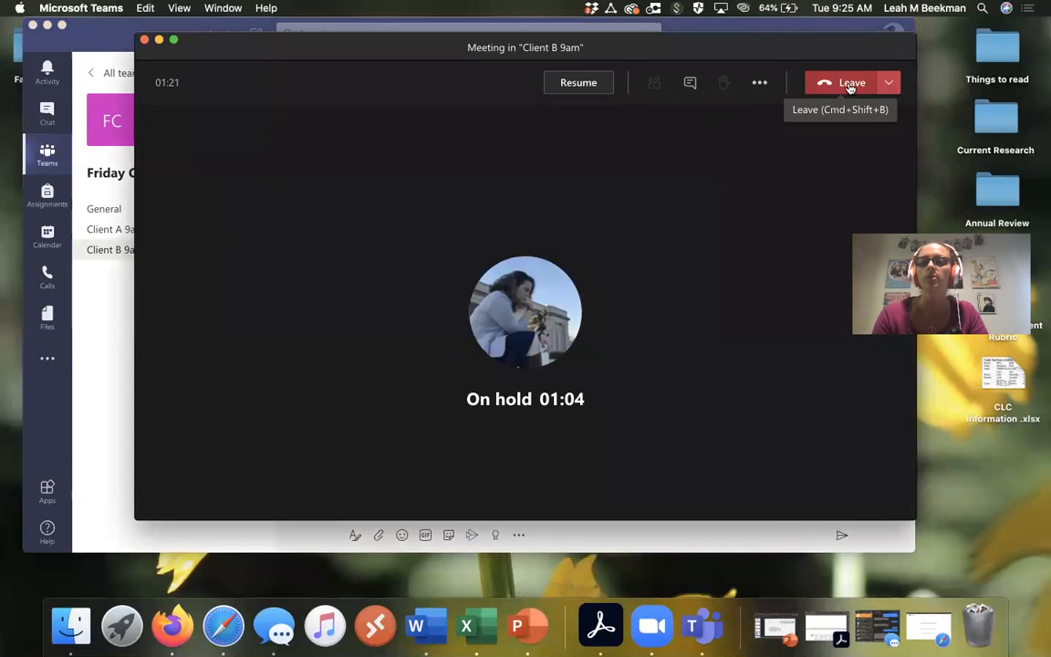
click(850, 84)
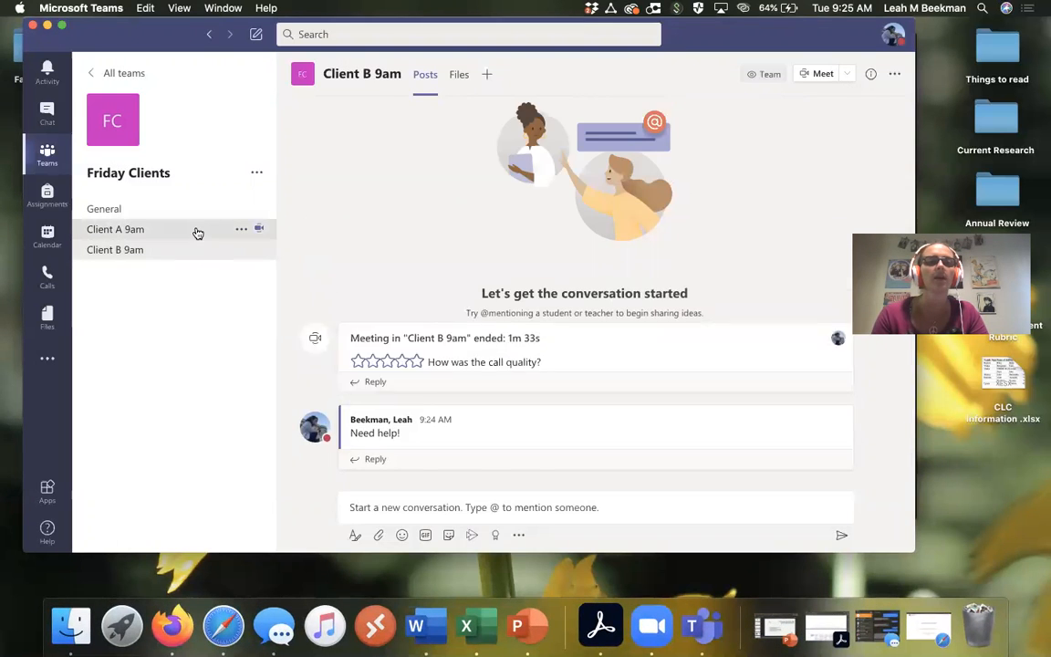
click(197, 232)
click(382, 403)
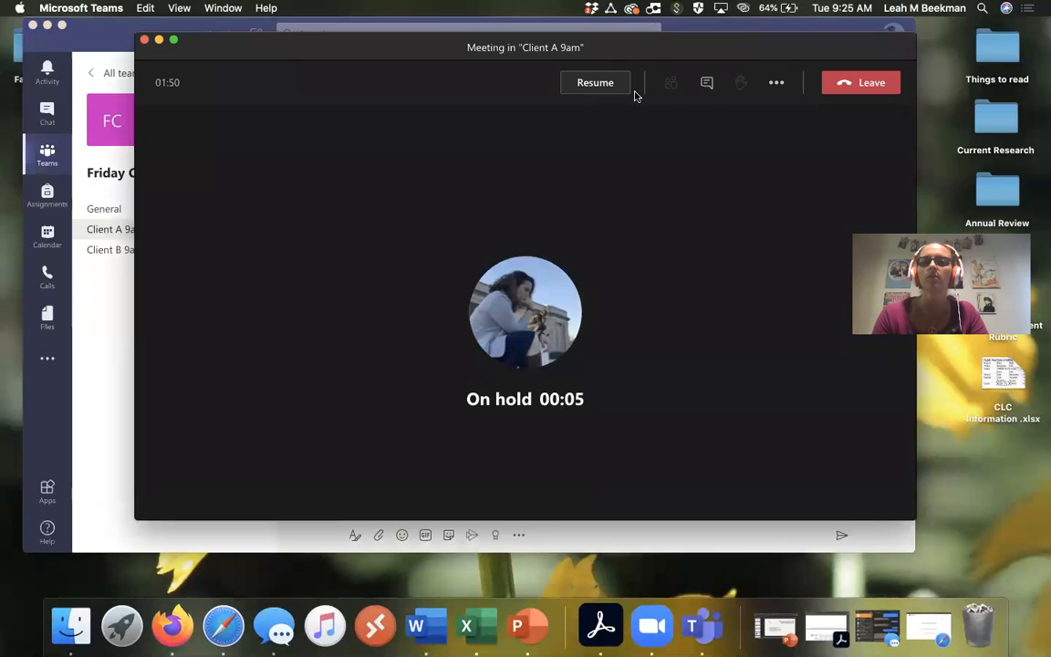
click(854, 80)
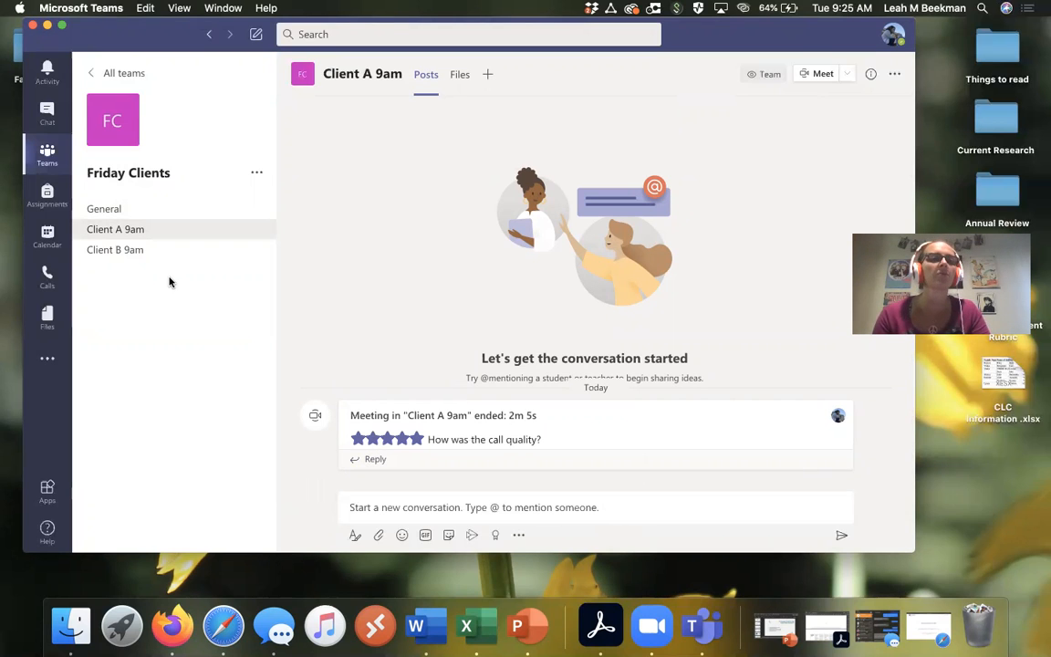
click(104, 210)
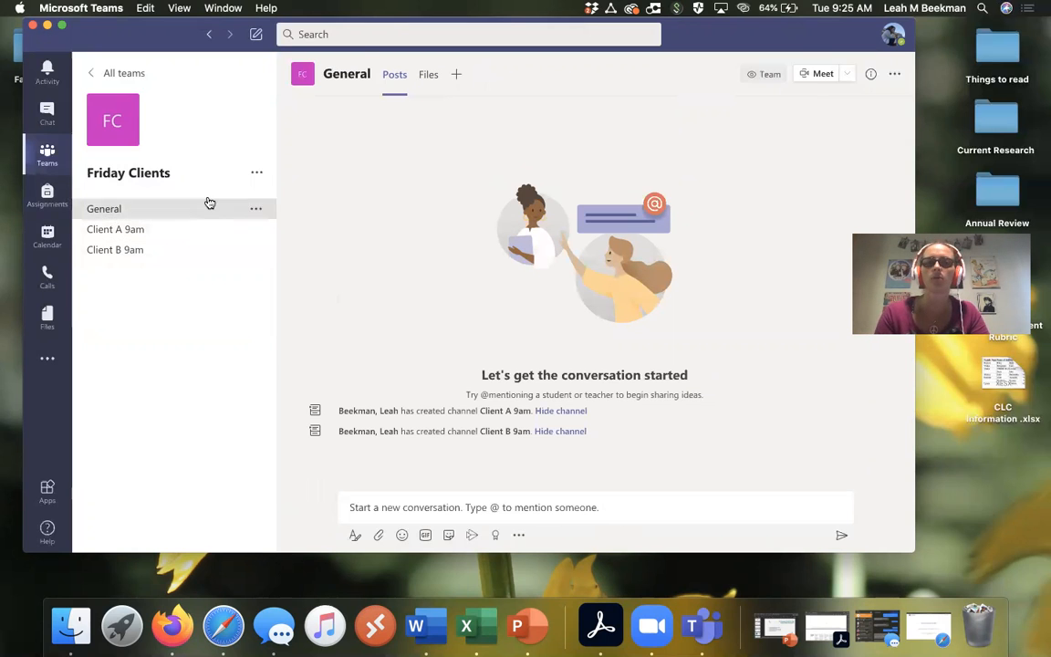